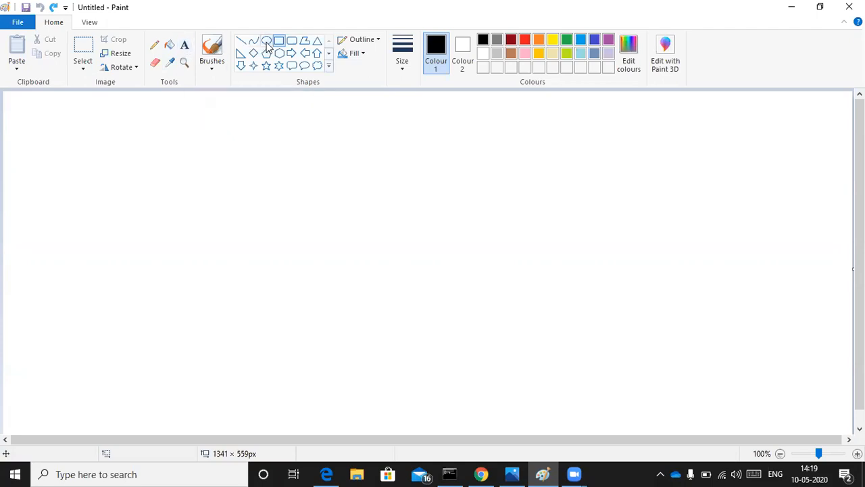
Draw two rectangles side by side, the second about 330 × 104 px, and label them Source and Destination above.
mouse_move(102, 143)
mouse_down()
mouse_move(191, 191)
mouse_move(302, 209)
mouse_up()
drag(498, 150, 709, 216)
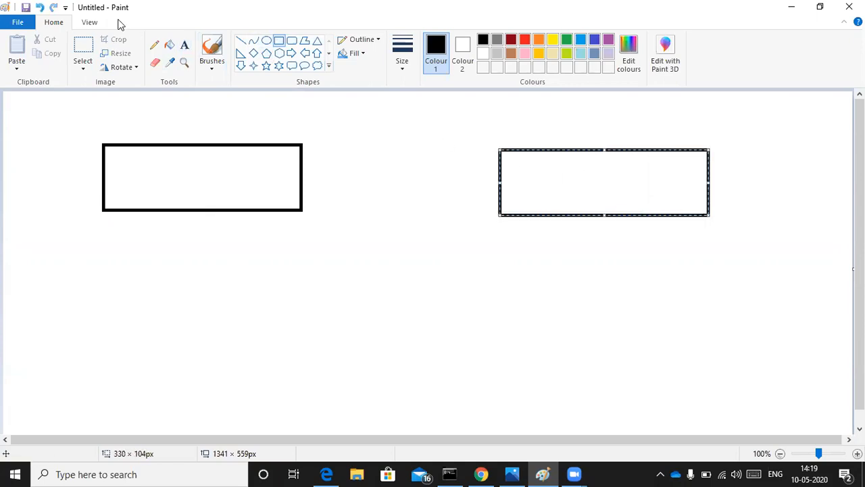
click(185, 45)
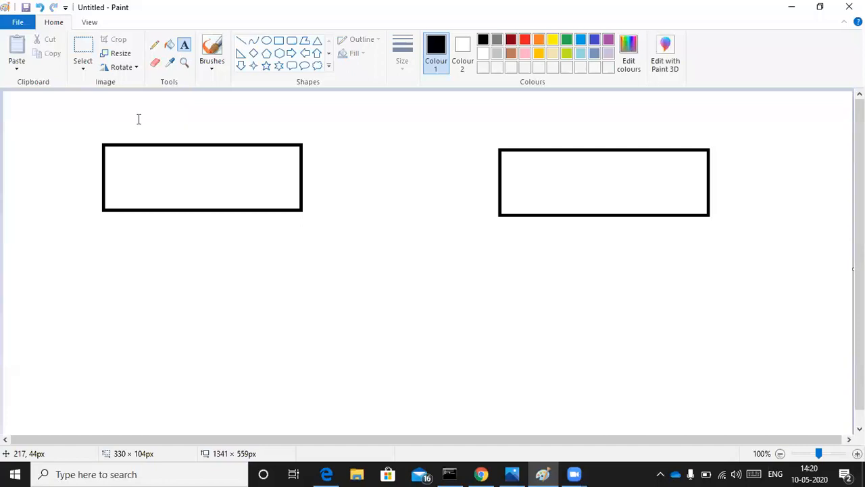
drag(128, 115, 287, 134)
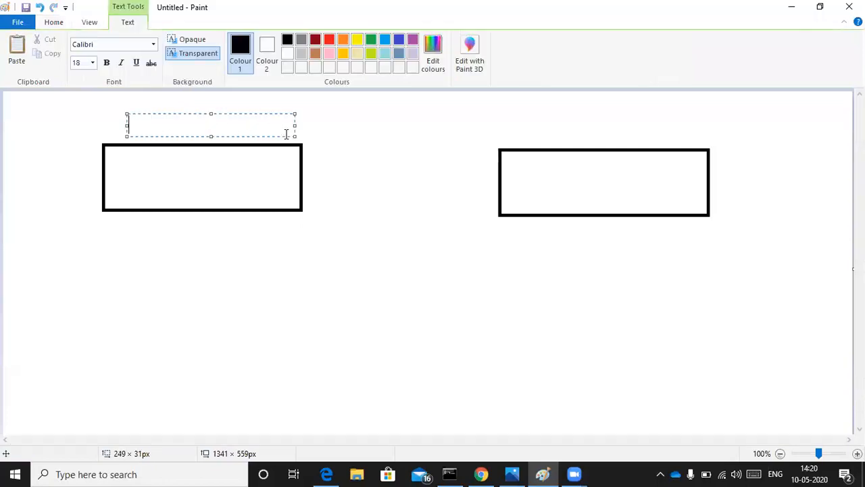
text(Source)
drag(536, 125, 673, 140)
text(Destination)
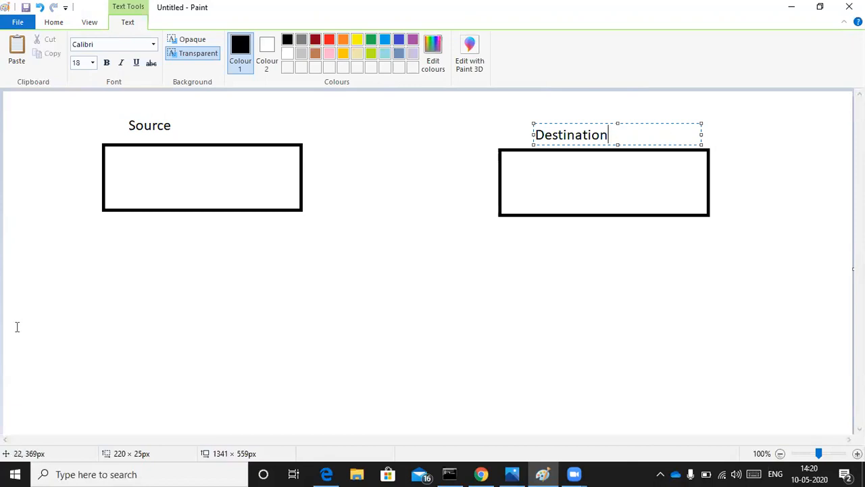
Add the text Hyderabad inside the Source rectangle and Vijayawada inside the Destination rectangle.
click(129, 291)
drag(135, 170, 252, 186)
text(Hyderabad)
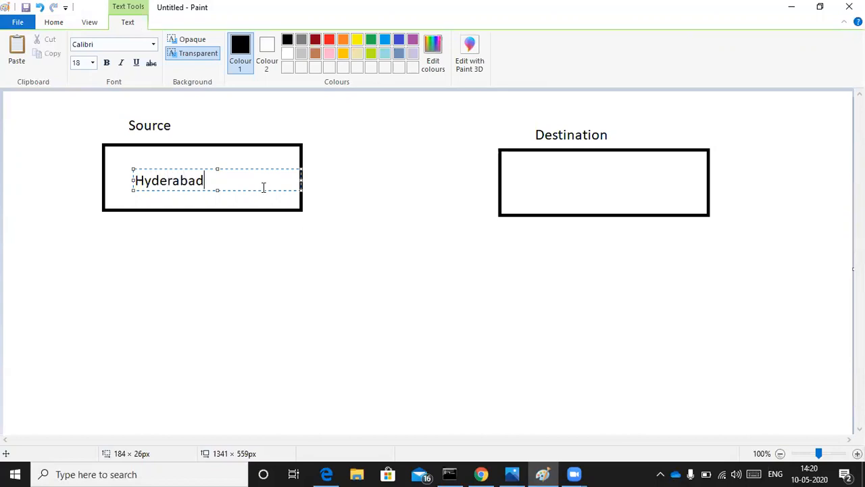
drag(533, 171, 650, 198)
text(Vijayawada)
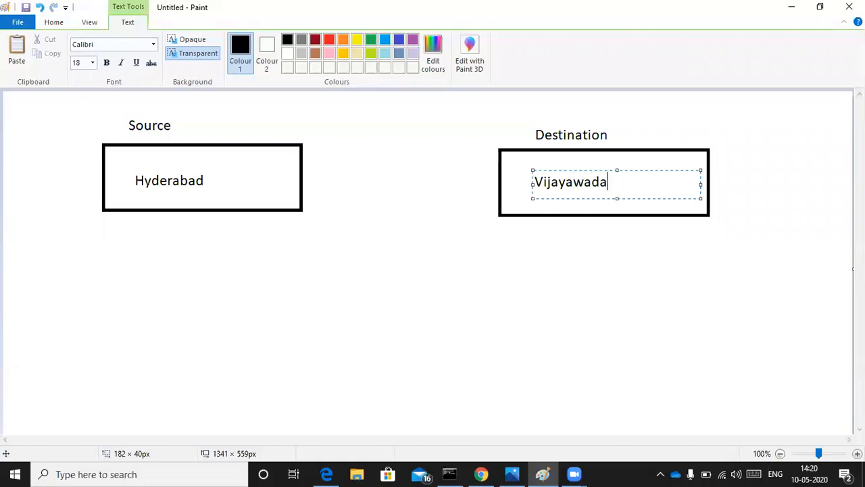
click(331, 183)
Draw a third rectangle about 238 × 100 px below and between the other two, and label it Distance above.
click(278, 40)
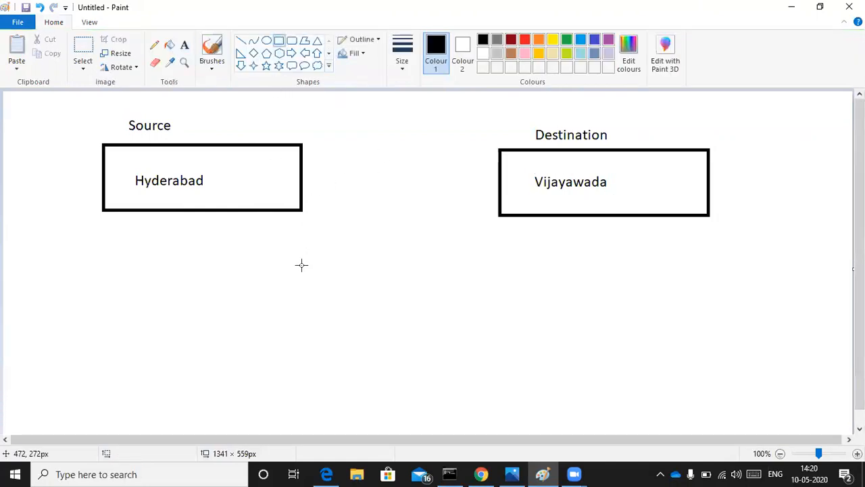
mouse_move(315, 267)
mouse_down()
mouse_move(412, 318)
mouse_move(465, 332)
mouse_up()
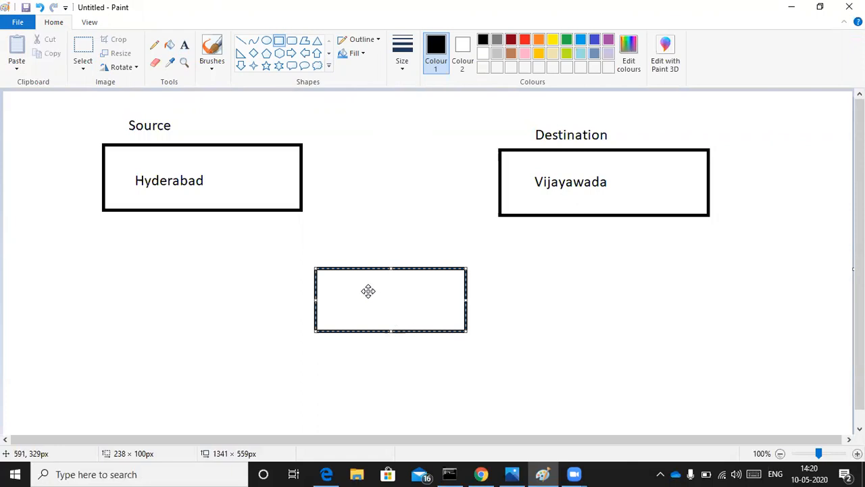
click(185, 45)
drag(330, 236, 459, 261)
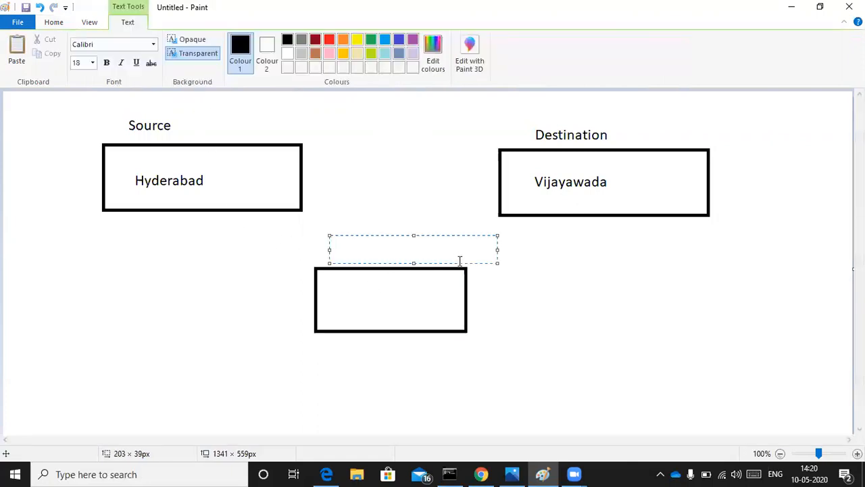
text(Distance)
Switch to Pega Dev Studio, run the DistanceCalculator flow and create its case without the Customer participant.
click(797, 13)
click(144, 261)
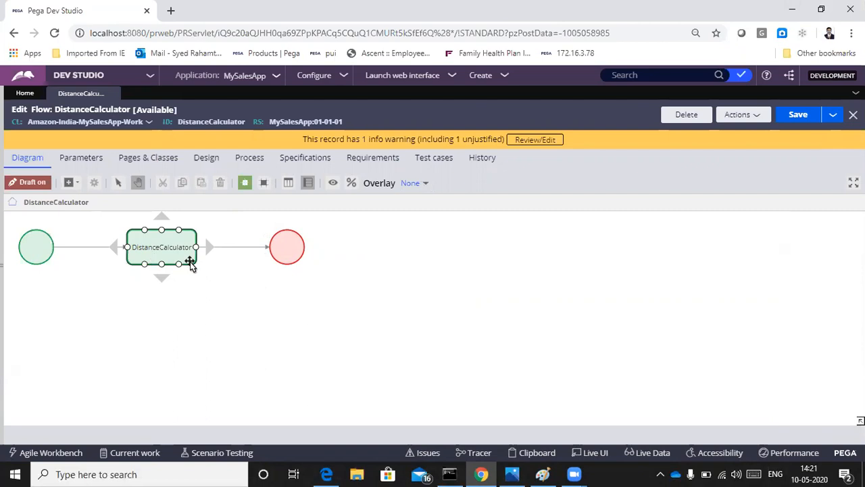
click(754, 115)
click(694, 131)
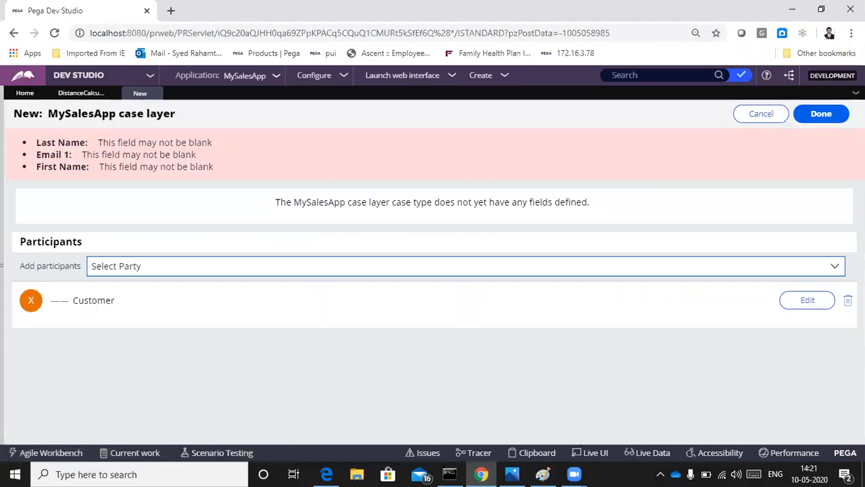
click(847, 300)
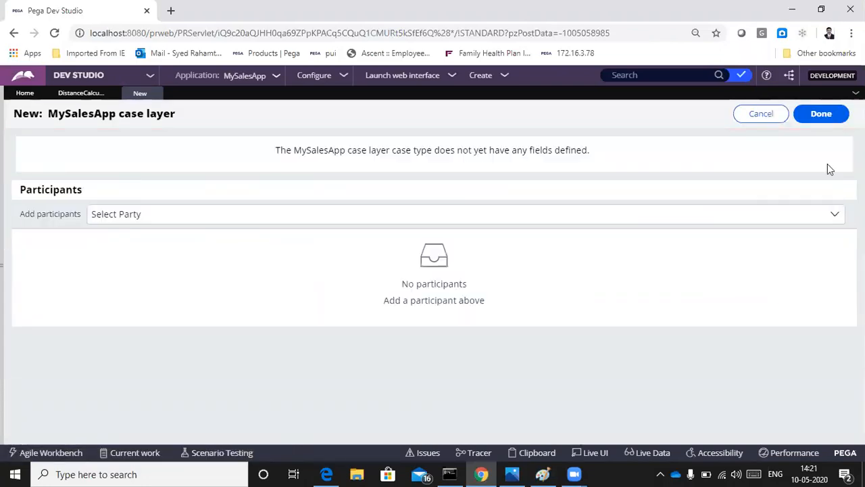
click(821, 114)
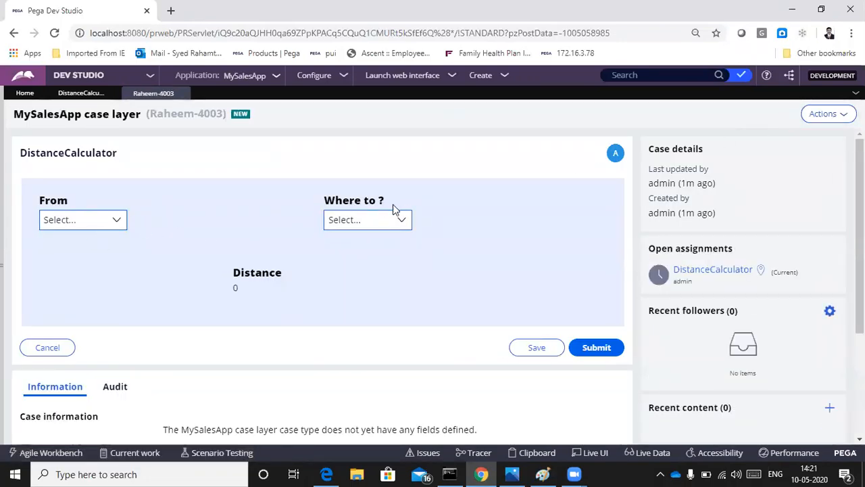
Check the cities offered in both fields and look up the distance from Hyderabad to Vijayawada.
click(91, 221)
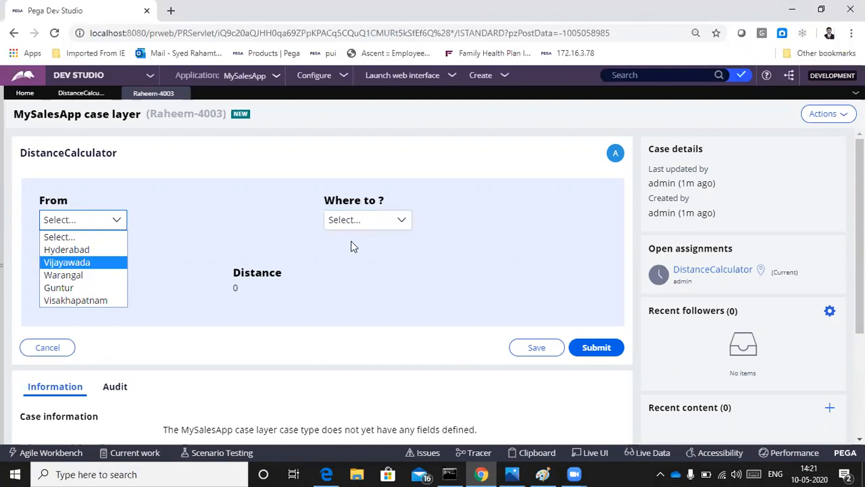
click(398, 246)
click(378, 225)
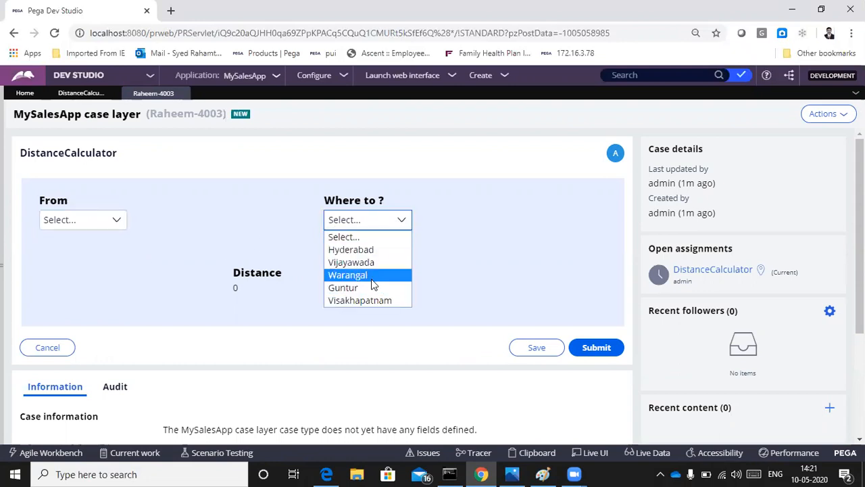
click(282, 219)
click(93, 221)
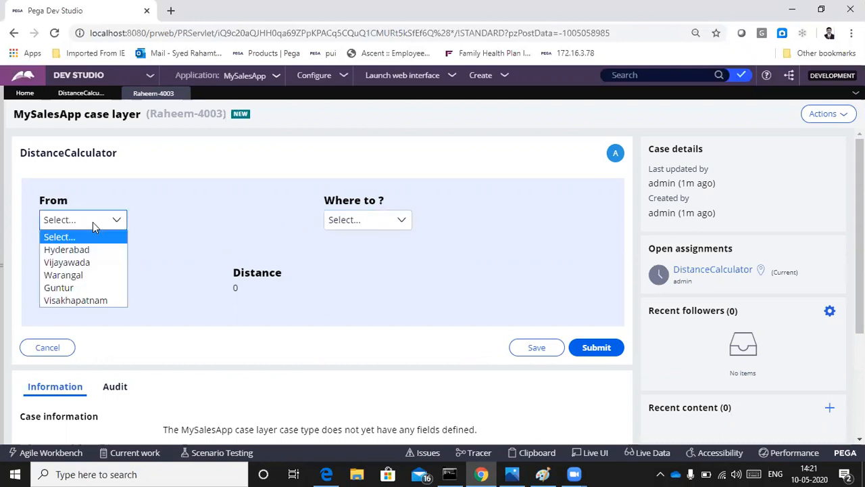
click(80, 251)
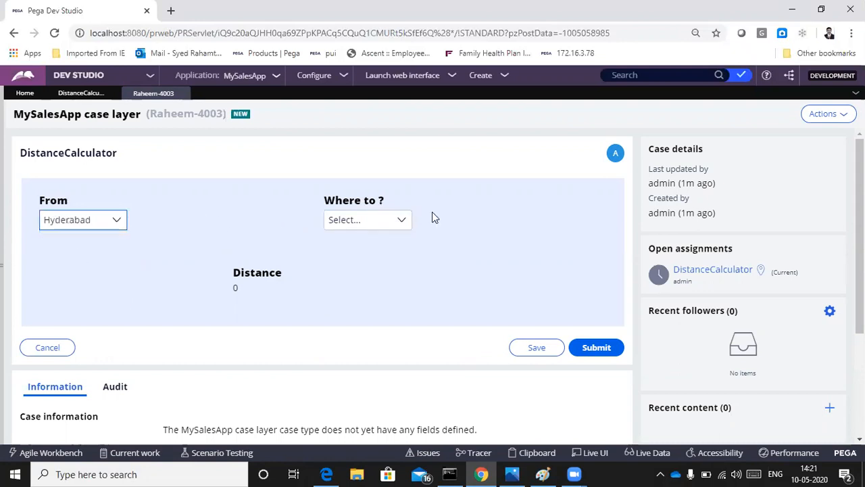
click(403, 220)
click(377, 263)
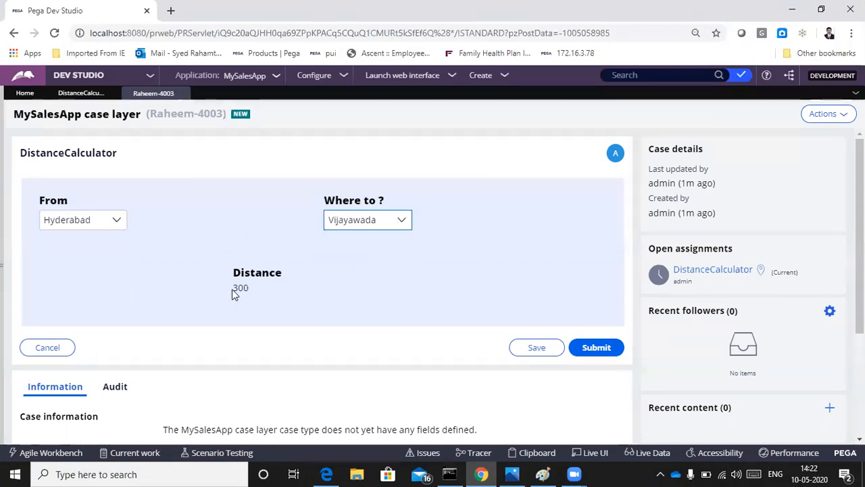
Look up the distance from Vijayawada to Warangal, and from Vijayawada to Vijayawada.
click(114, 225)
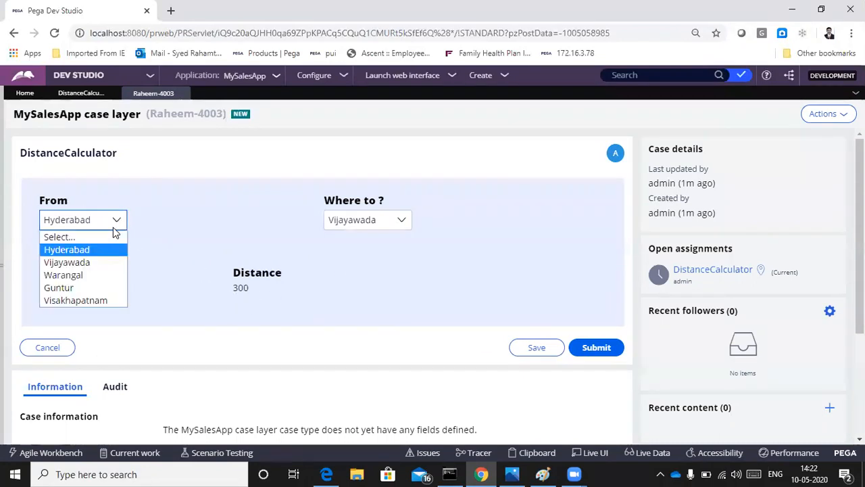
click(89, 261)
click(395, 221)
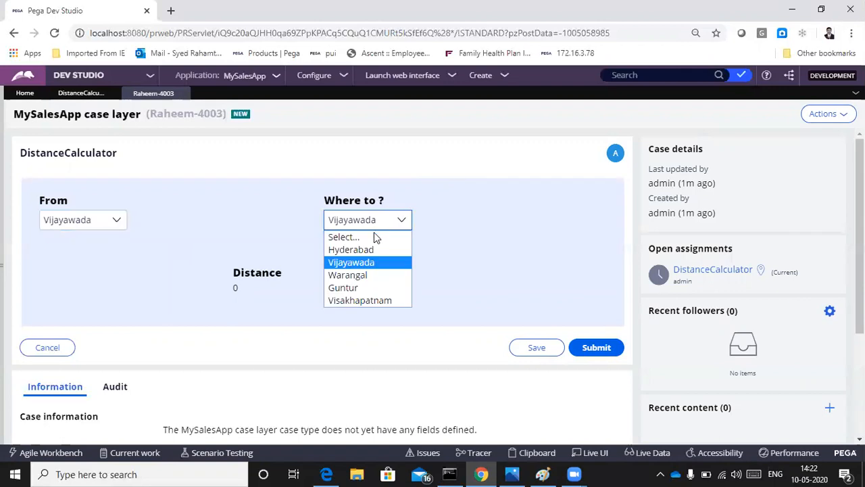
click(360, 274)
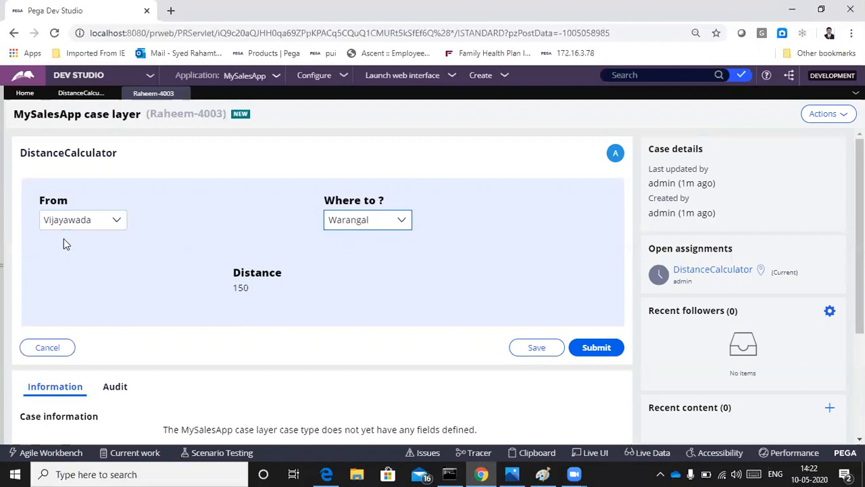
click(390, 225)
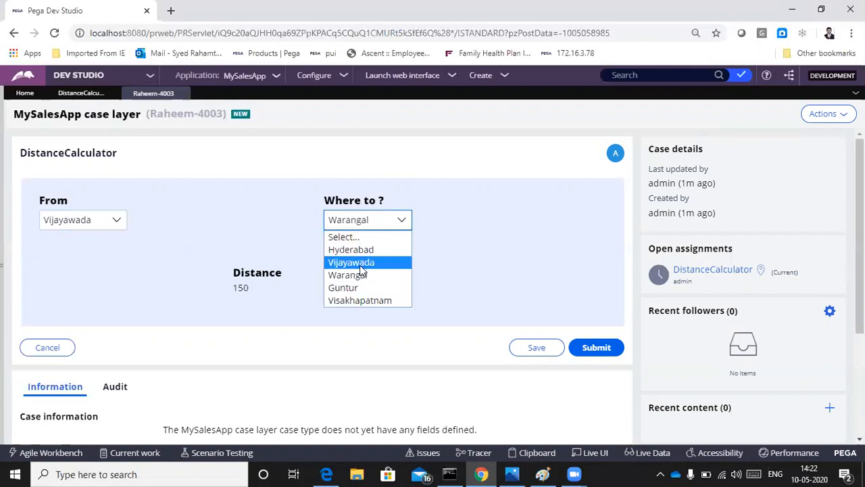
click(360, 266)
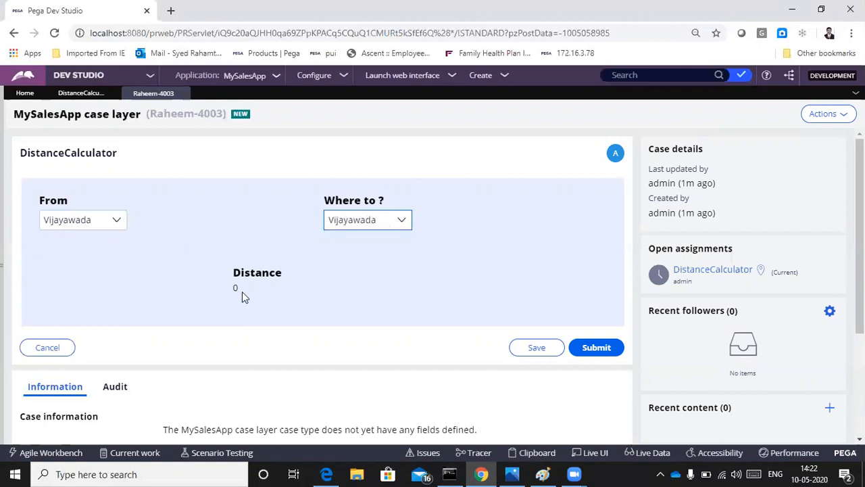
Look up the distances from Visakhapatnam to Guntur and from Visakhapatnam to Hyderabad.
click(91, 219)
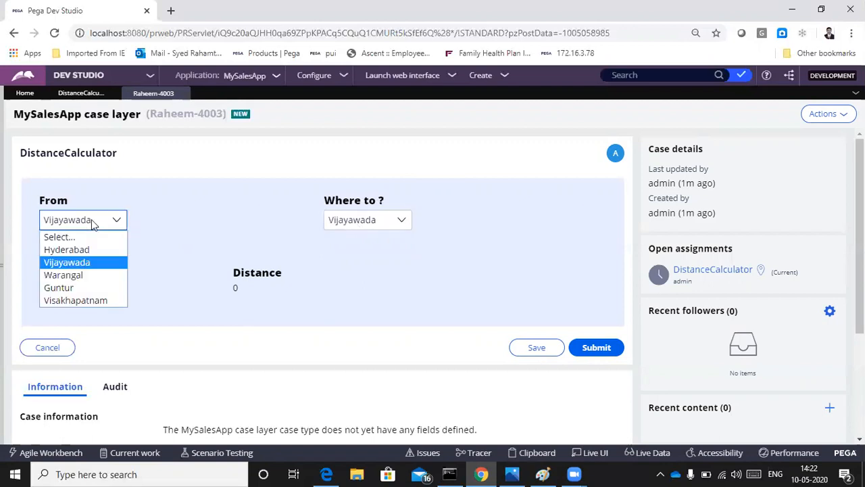
click(98, 300)
click(341, 219)
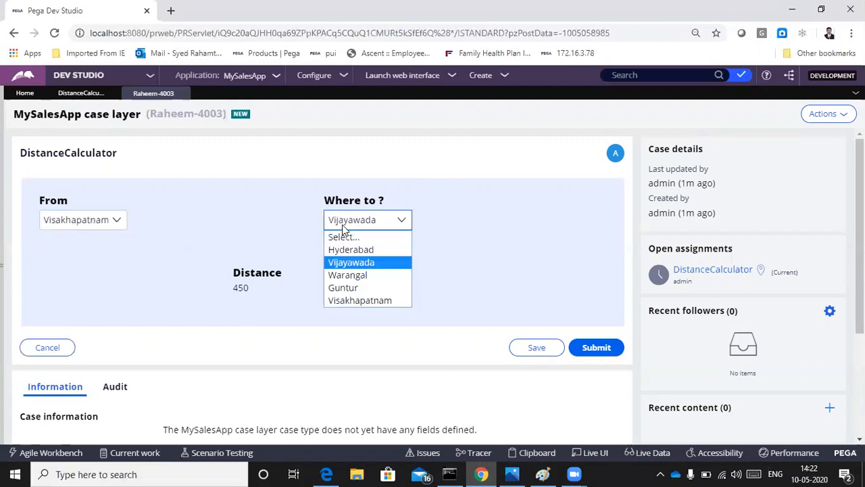
click(350, 290)
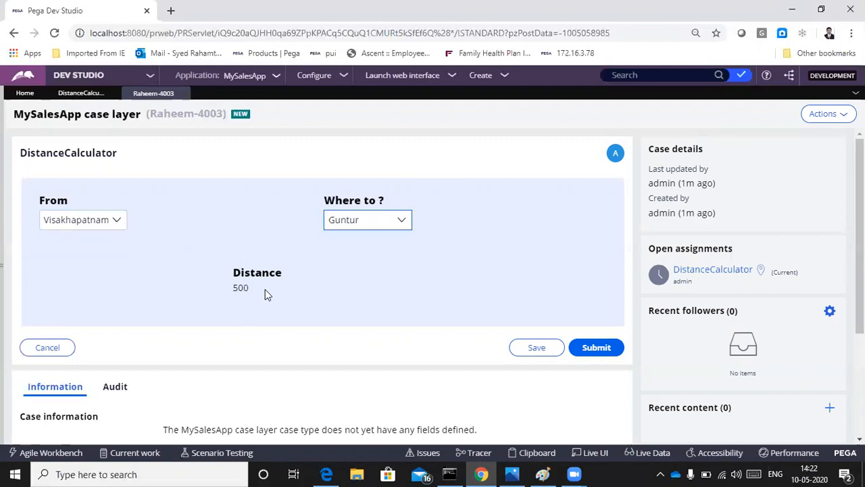
click(373, 220)
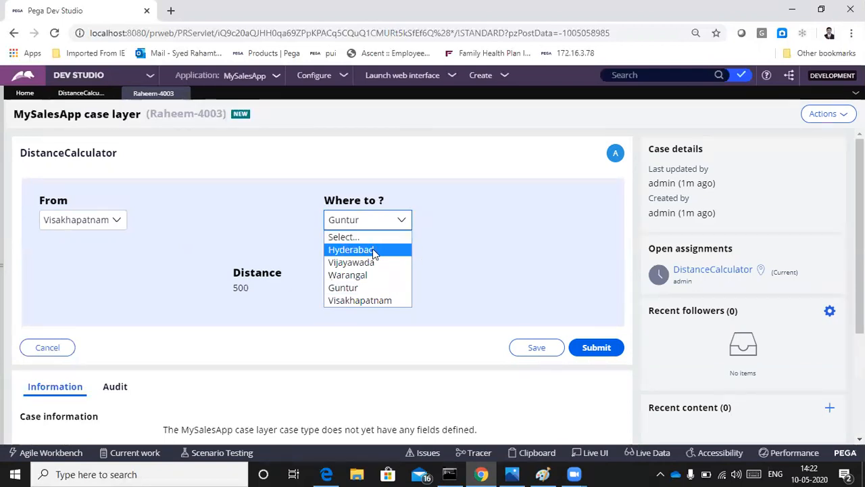
click(364, 249)
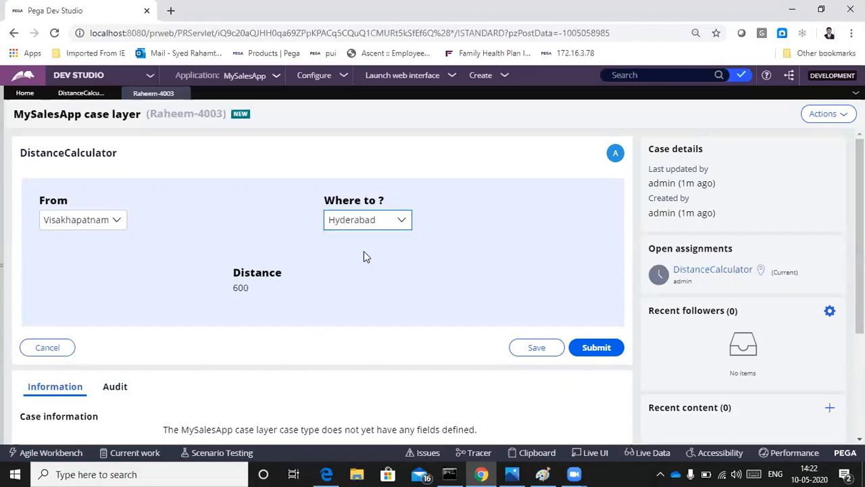